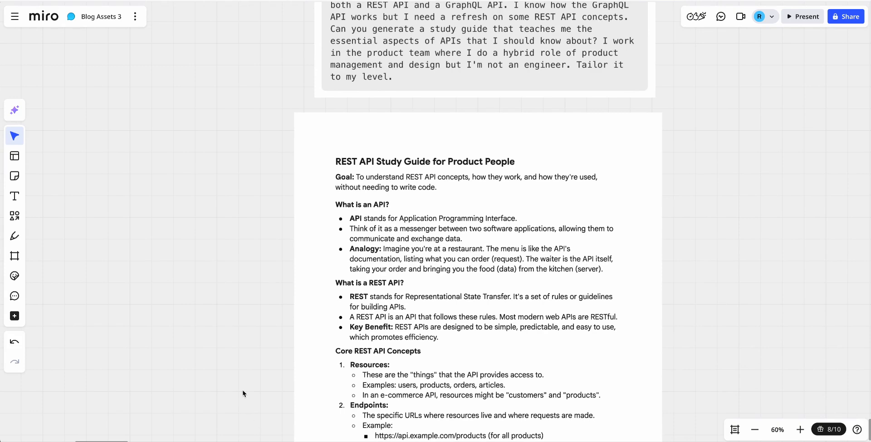
# - Paste the pink "Clarify any things you need eg JSON" sticky note beside the Core REST API Concepts section of the study guide
pyautogui.scroll(-2, 244, 394)
pyautogui.hotkey('ctrl', 'v')
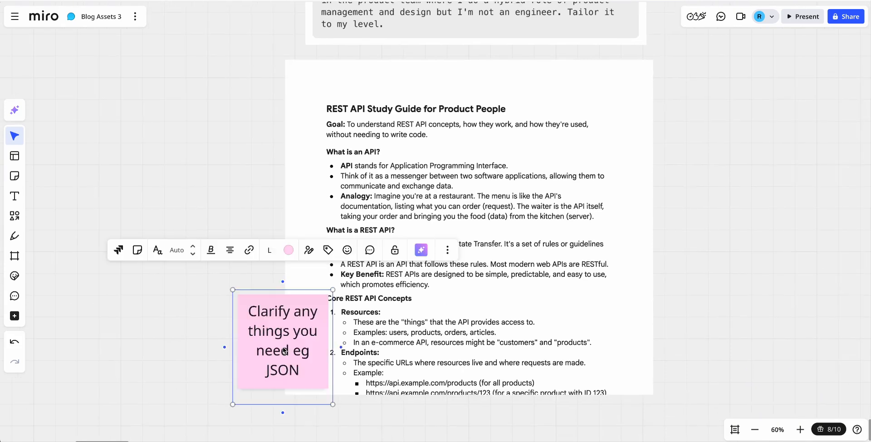
pyautogui.click(195, 223)
pyautogui.moveTo(285, 356); pyautogui.dragTo(278, 357)
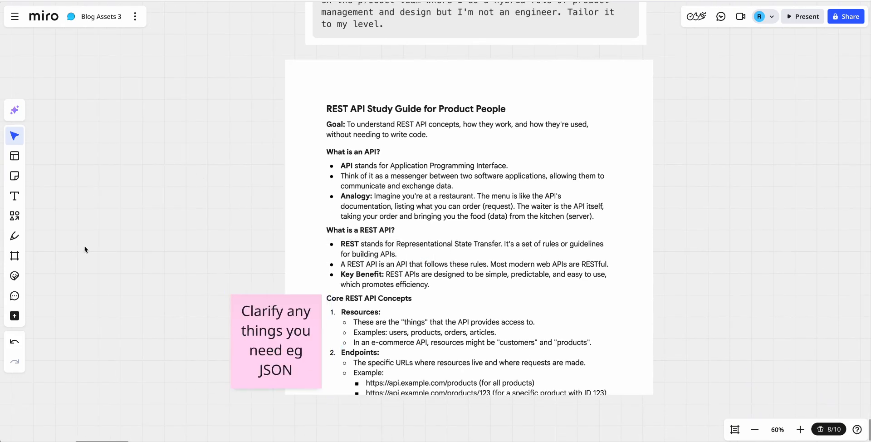
# - Draw short blue pen marks across the Core REST API Concepts heading, after "for building APIs." and after "communicate and exchange data."
pyautogui.click(14, 235)
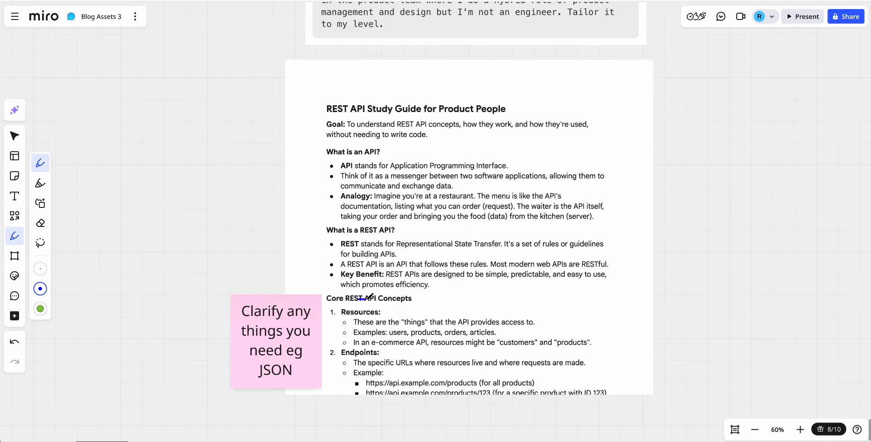
pyautogui.moveTo(368, 299); pyautogui.dragTo(381, 299)
pyautogui.moveTo(407, 255); pyautogui.dragTo(417, 254)
pyautogui.moveTo(459, 186); pyautogui.dragTo(479, 186)
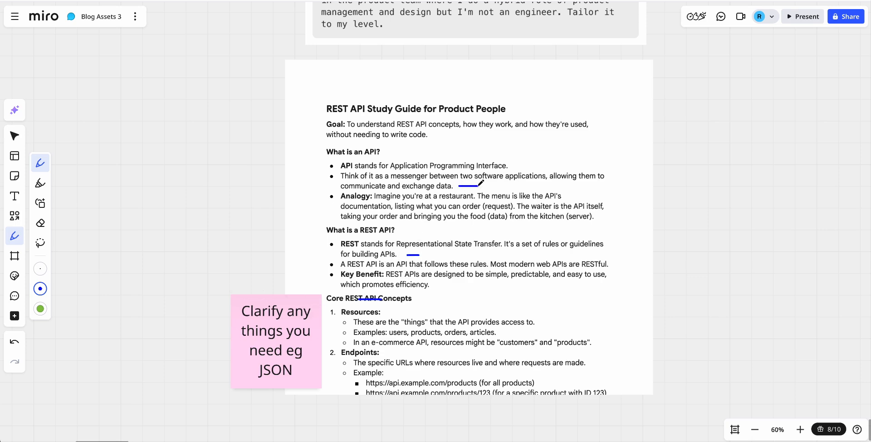
pyautogui.click(13, 136)
# - Paste the blue "Create prototypes to bring concepts to life" sticky note below the "Learn more about how APIs work" text
pyautogui.scroll(-3, 320, 200)
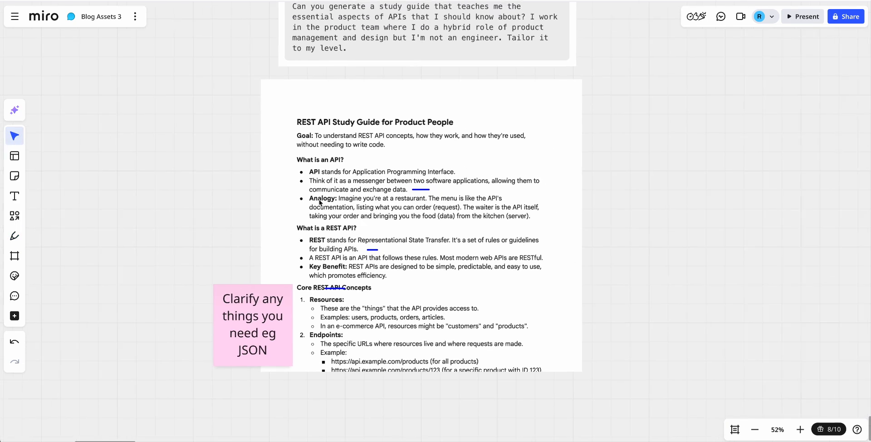
pyautogui.hscroll(10, 320, 199)
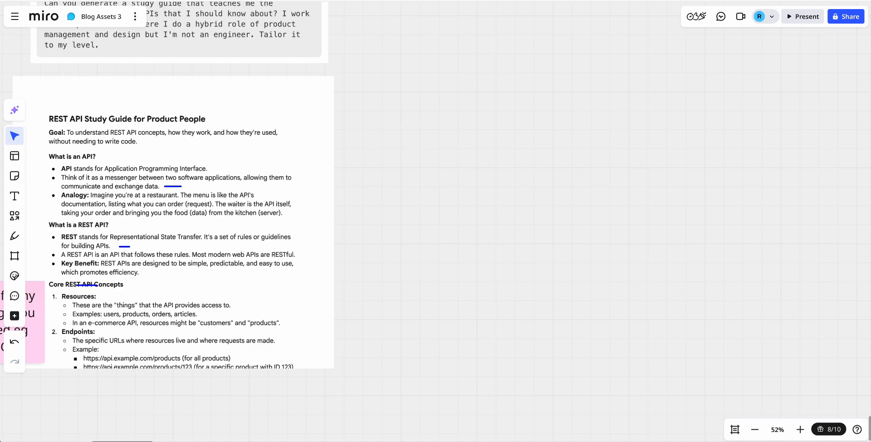
pyautogui.scroll(-3, 522, 293)
pyautogui.scroll(5, 521, 293)
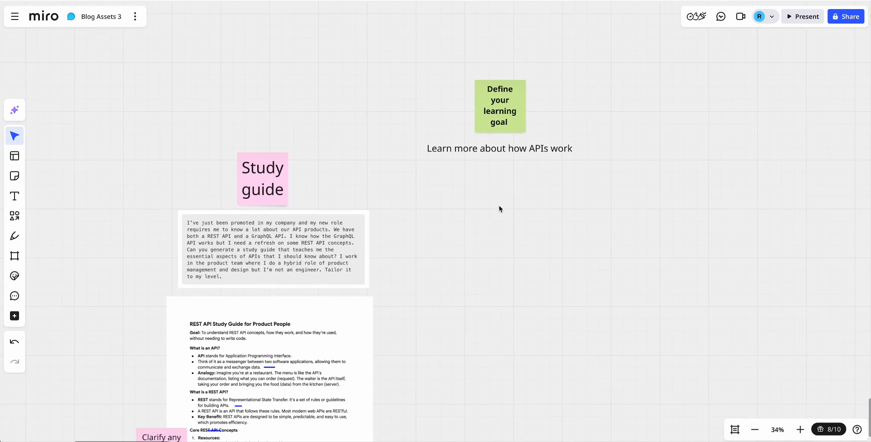
pyautogui.hotkey('ctrl', 'v')
pyautogui.click(581, 219)
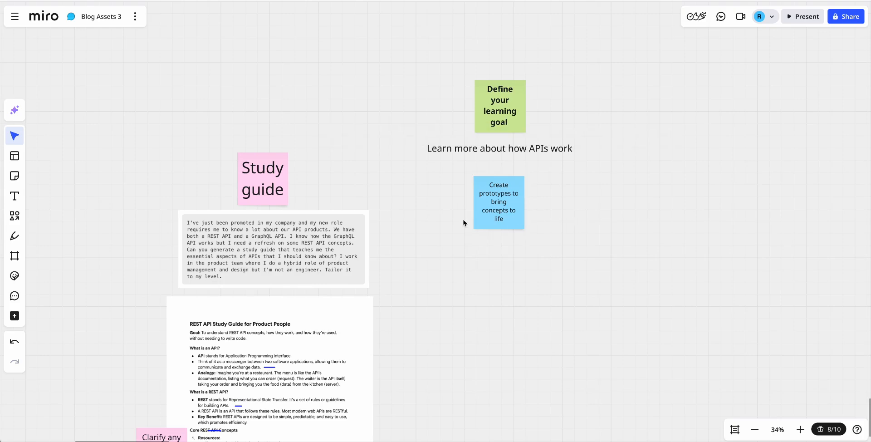
# - Paste the REST API Simulator screenshot and position it directly below the blue prototypes sticky note
pyautogui.scroll(5, 464, 222)
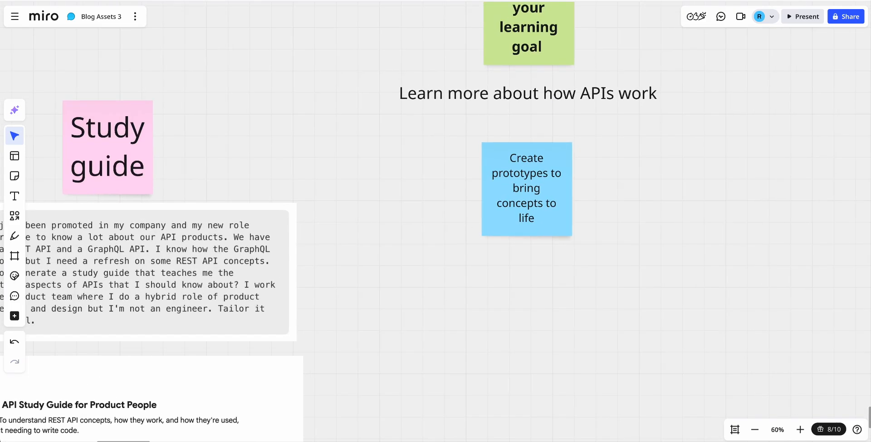
pyautogui.scroll(-5, 576, 361)
pyautogui.hotkey('ctrl', 'v')
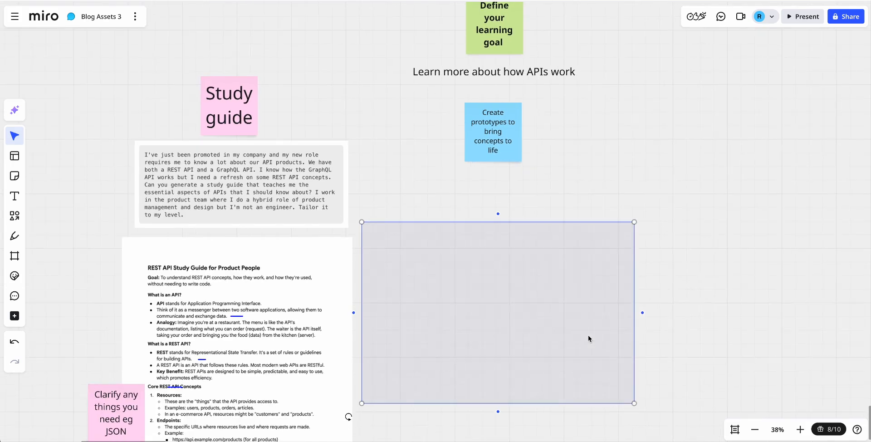
pyautogui.moveTo(548, 309); pyautogui.dragTo(557, 251)
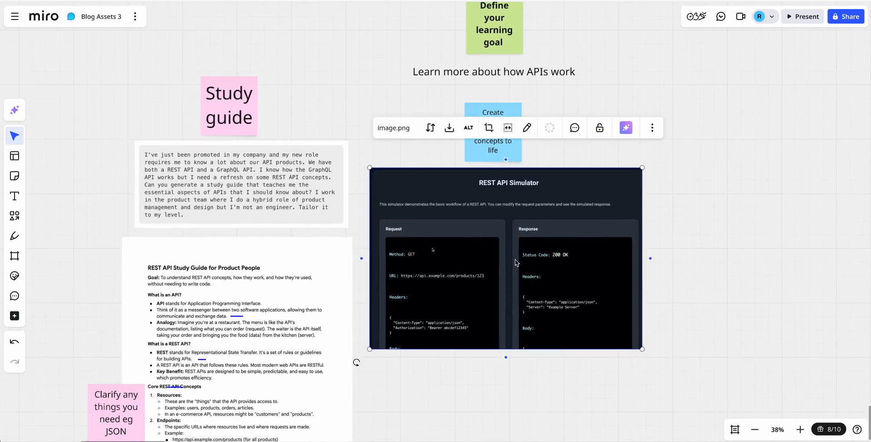
pyautogui.scroll(5, 515, 259)
pyautogui.scroll(-2, 515, 263)
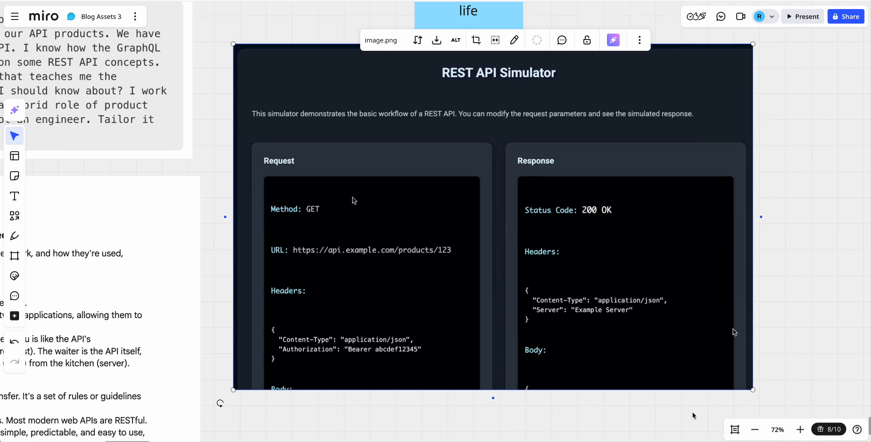
pyautogui.click(787, 234)
# - Paste the yellow "Test yourself" sticky note to the right of the REST API Simulator image
pyautogui.hscroll(5, 785, 233)
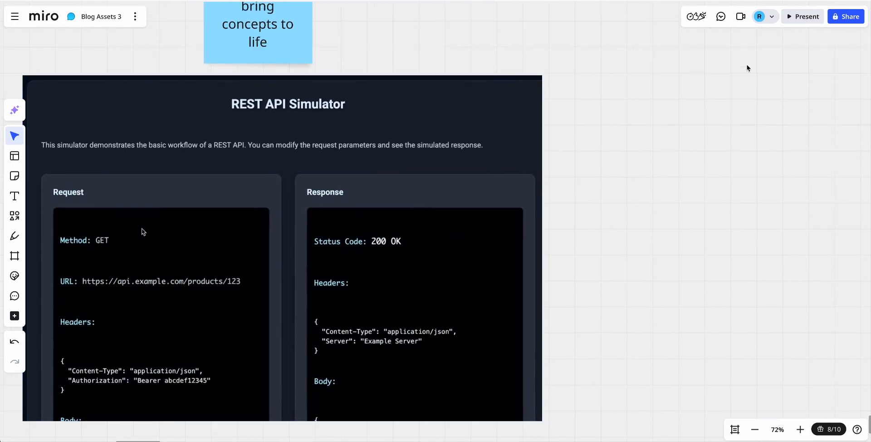
pyautogui.hotkey('ctrl', 'v')
pyautogui.hotkey('ctrl', '-')
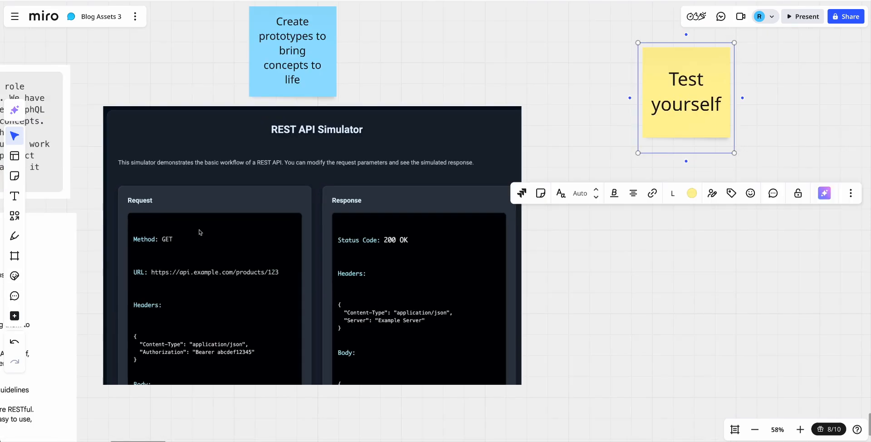
pyautogui.click(654, 286)
pyautogui.hotkey('ctrl', '-')
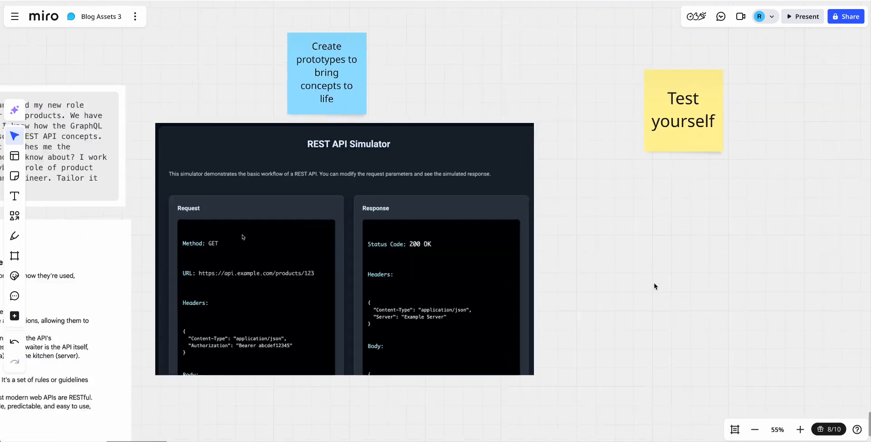
# - Add the REST API Quiz screenshot to the board and position it below the "Test yourself" sticky note
pyautogui.hscroll(3, 655, 286)
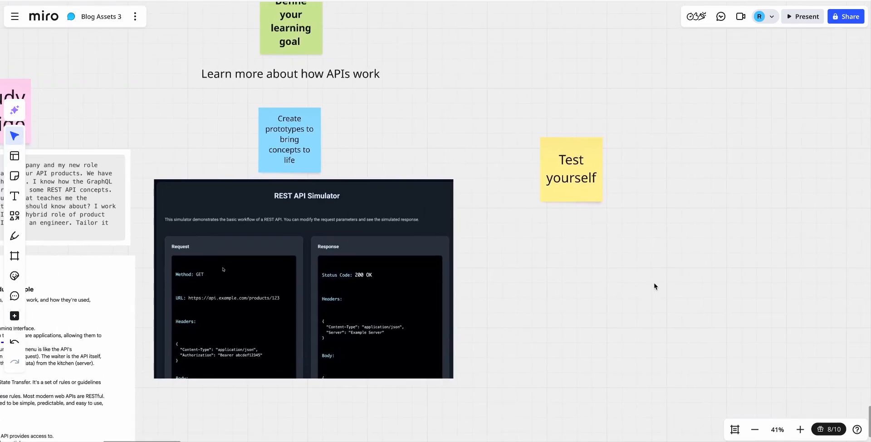
pyautogui.hscroll(2, 577, 260)
pyautogui.click(579, 269)
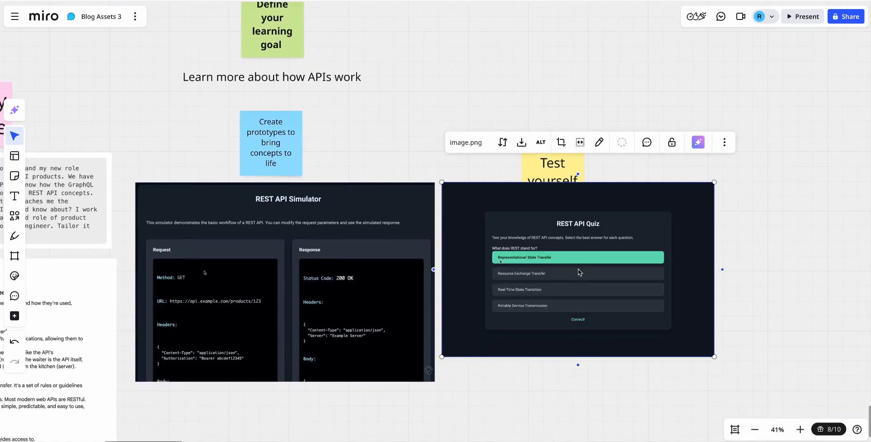
pyautogui.click(444, 111)
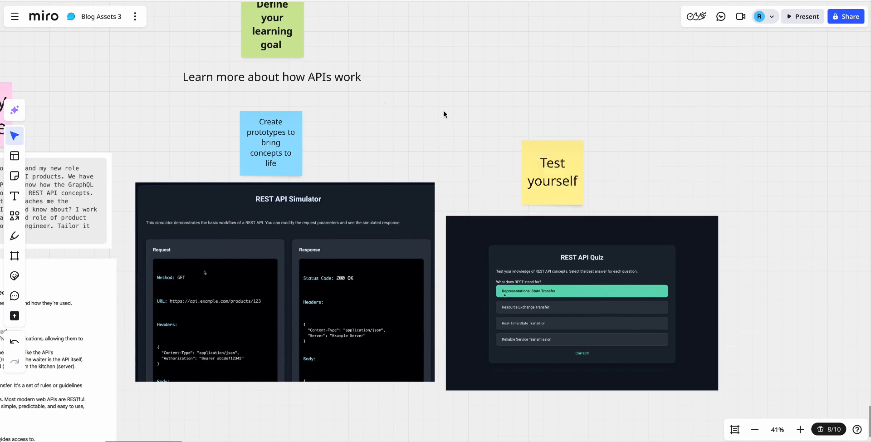
# - Paste the orange "MultiModal Abilities" sticky note to the right of the "Test yourself" sticky note
pyautogui.hscroll(2, 455, 118)
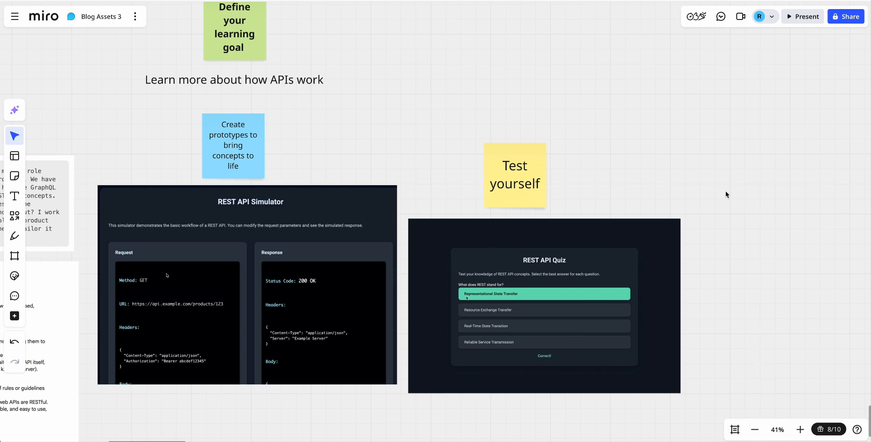
pyautogui.hscroll(9, 690, 162)
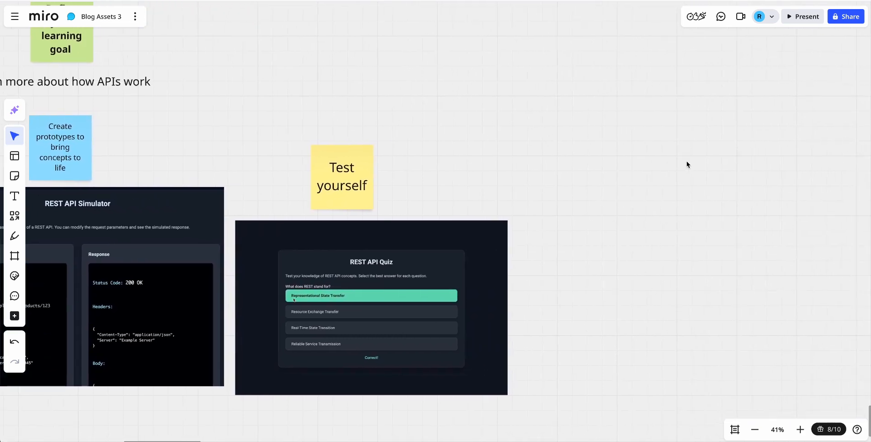
pyautogui.scroll(-5, 626, 178)
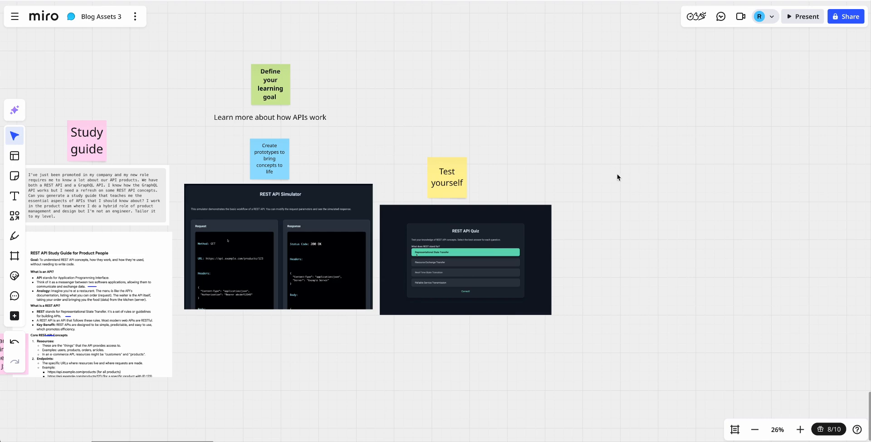
pyautogui.scroll(5, 617, 177)
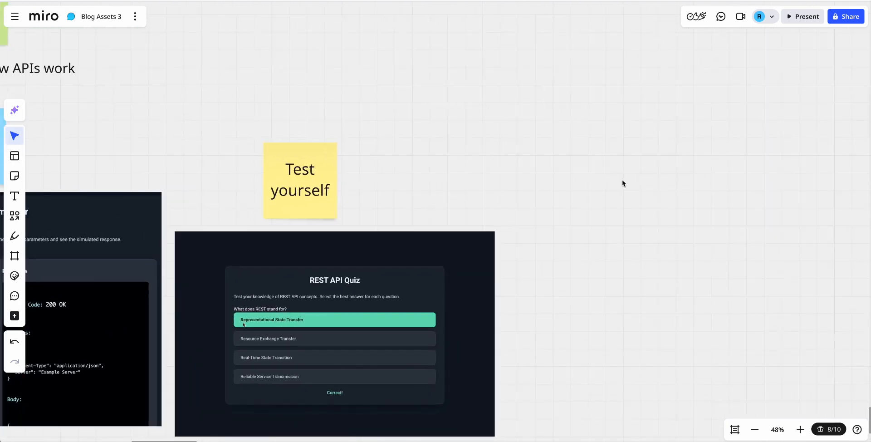
pyautogui.hotkey('ctrl', 'v')
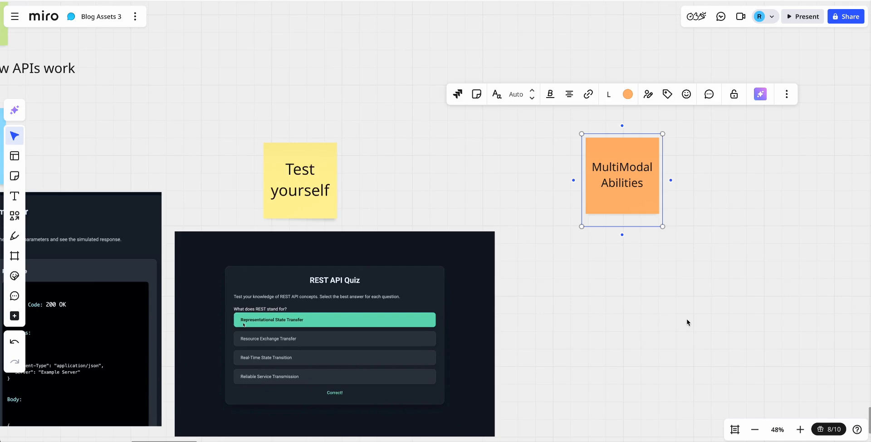
# - Paste the audio clip and position it directly below the "MultiModal Abilities" sticky note
pyautogui.click(714, 269)
pyautogui.hotkey('ctrl', 'v')
pyautogui.moveTo(712, 267); pyautogui.dragTo(631, 251)
pyautogui.click(641, 339)
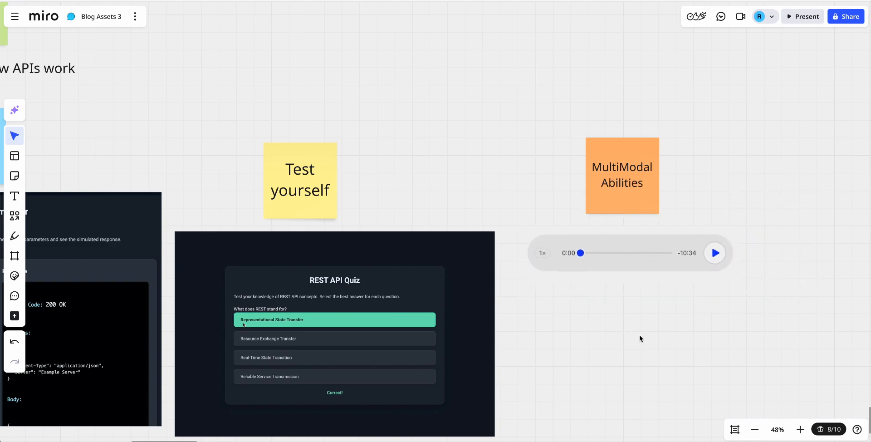
# - Switch to Gemini and submit the prepared prompt requesting a REST API study guide with Canvas enabled
pyautogui.scroll(-5, 640, 338)
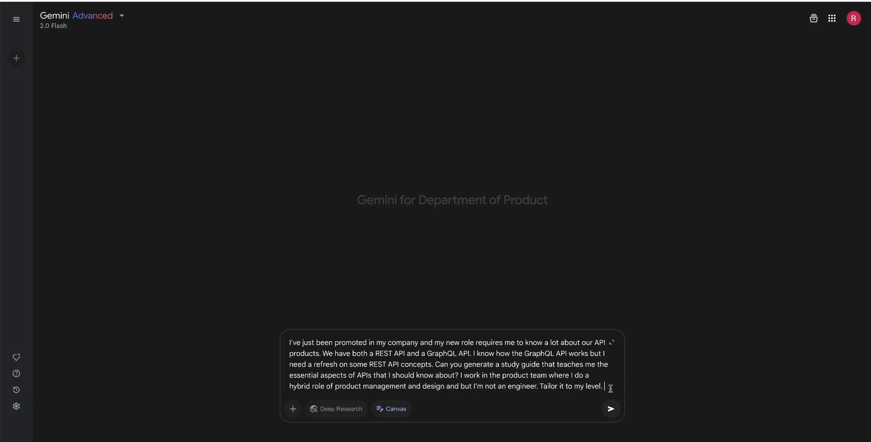
pyautogui.click(611, 408)
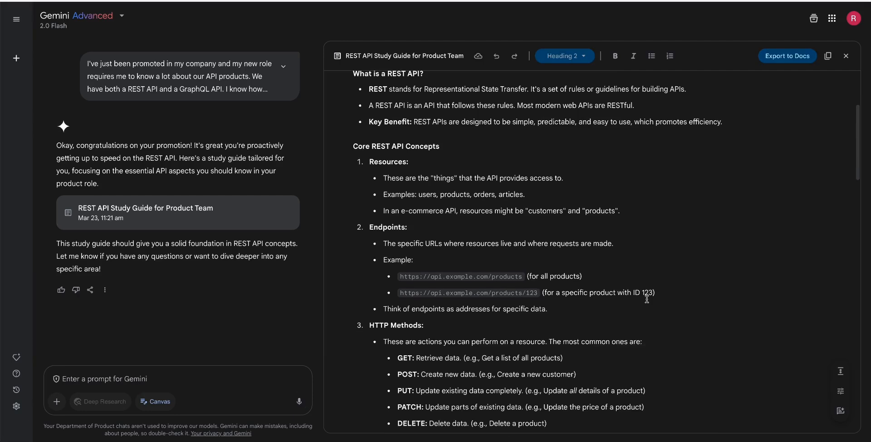
# - Ask Gemini about the JSON example code in section 7: "Explain this in a bit more detail. I'm not sure I understand what this means."
pyautogui.scroll(-5, 647, 299)
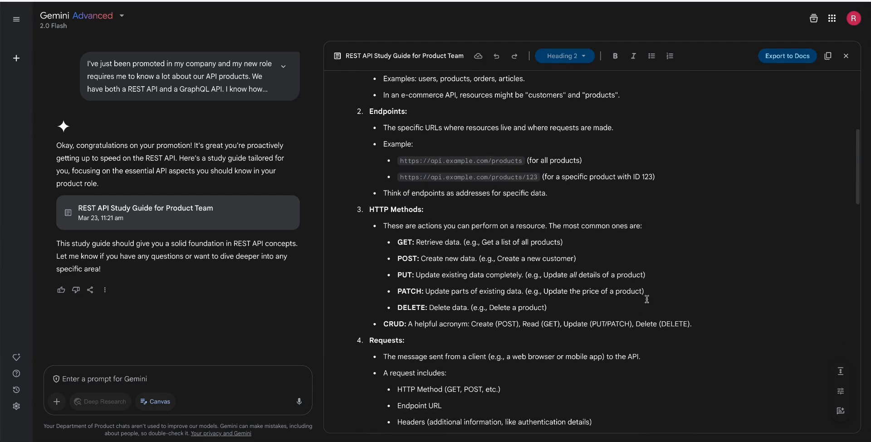
pyautogui.scroll(-7, 647, 299)
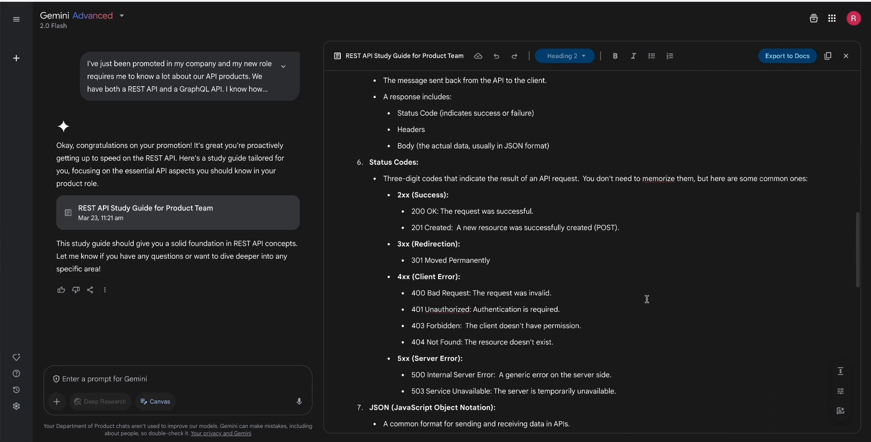
pyautogui.scroll(-1, 647, 299)
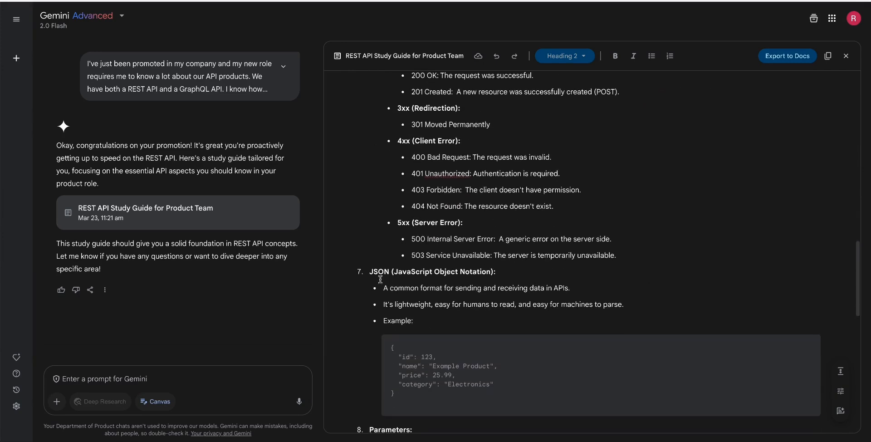
pyautogui.scroll(-2, 353, 270)
pyautogui.scroll(-3, 353, 270)
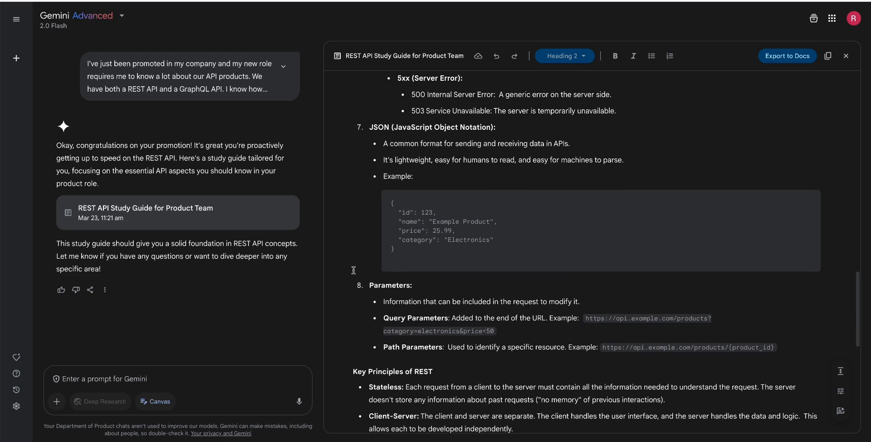
pyautogui.moveTo(430, 261); pyautogui.dragTo(509, 201)
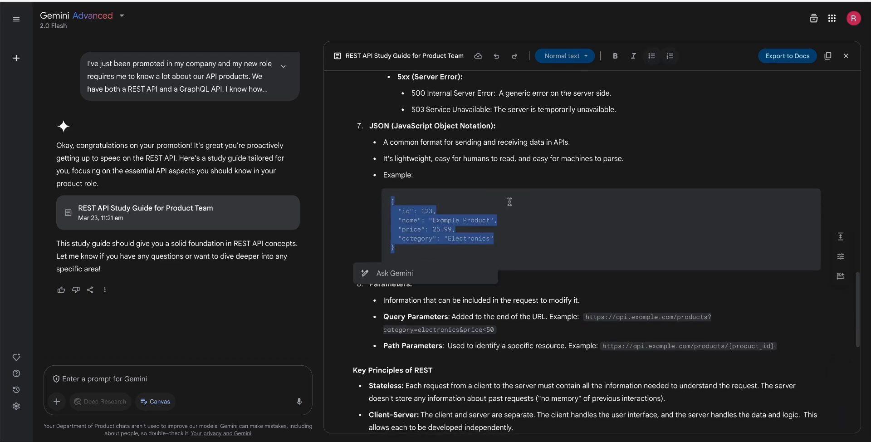
pyautogui.click(398, 275)
pyautogui.write('Explain this in a bit more d')
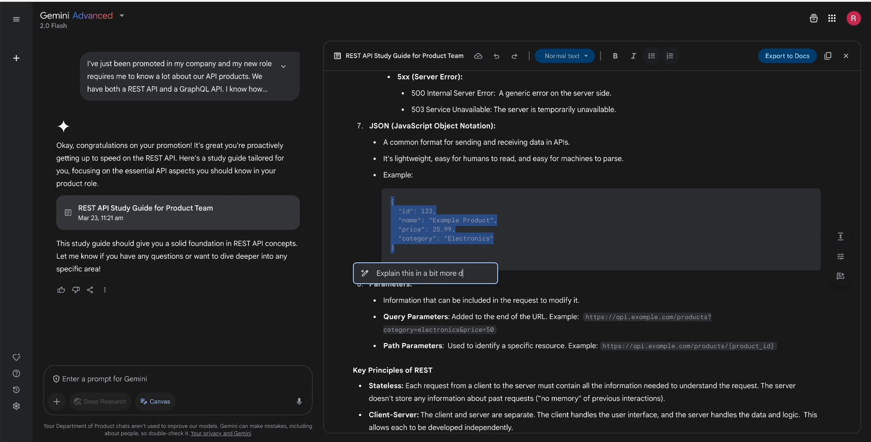
pyautogui.write("etail. I'm no")
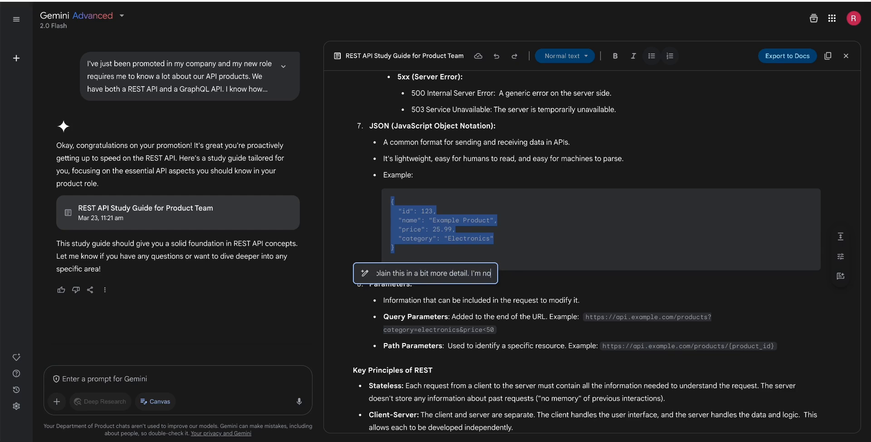
pyautogui.write('t sure I understan')
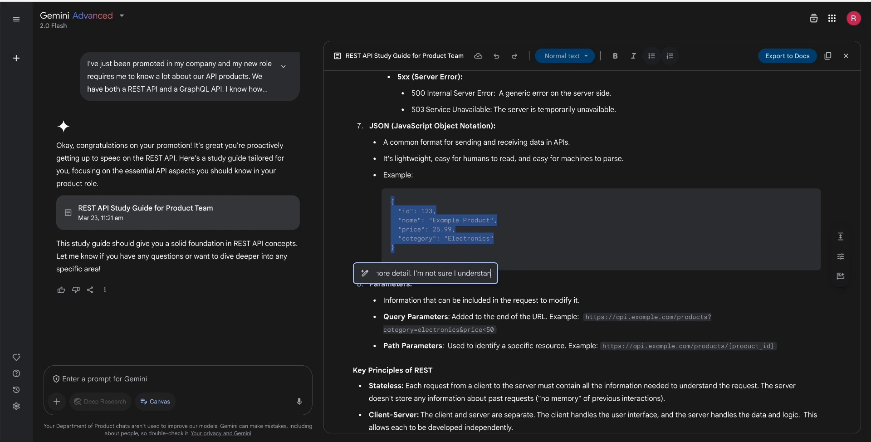
pyautogui.write('d what this means.')
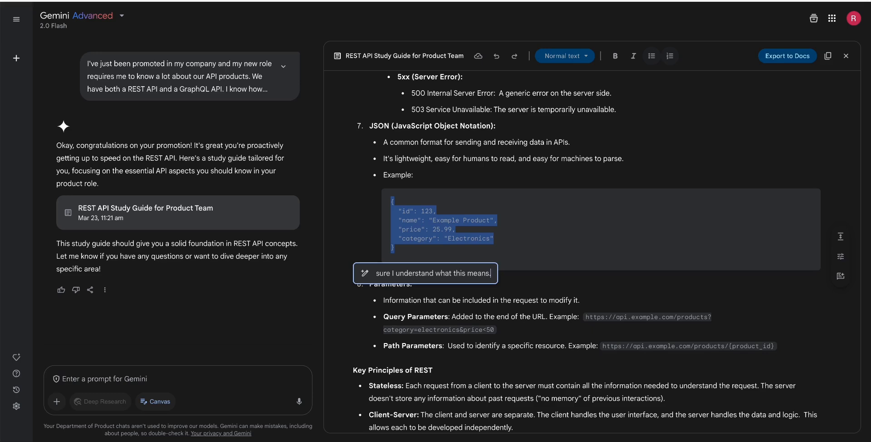
pyautogui.press('Return')
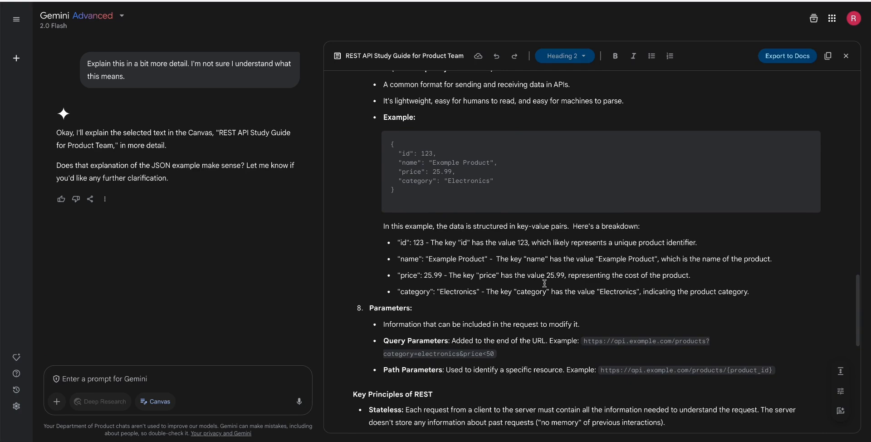
# - Ask Gemini "What does stateless mean?" about the Stateless bullet under Key Principles of REST, and review the answer
pyautogui.scroll(-1, 545, 284)
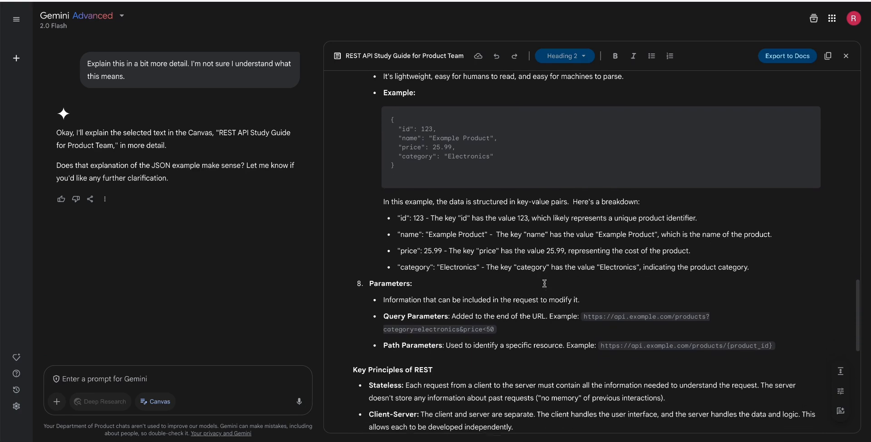
pyautogui.scroll(-4, 545, 283)
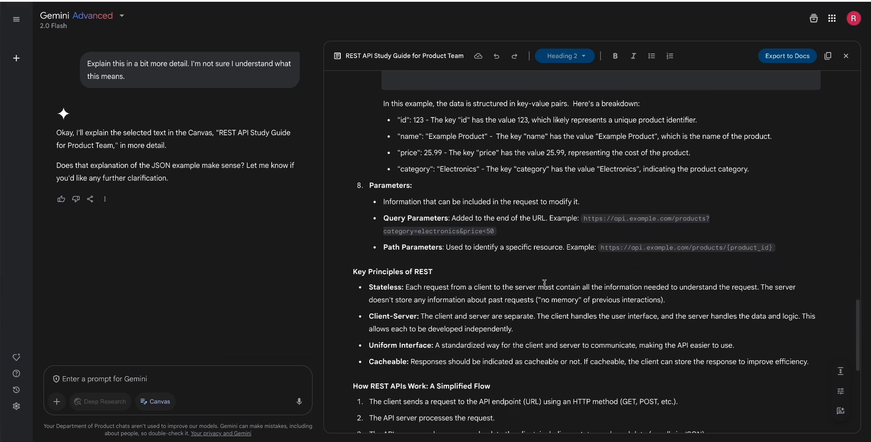
pyautogui.tripleClick(544, 283)
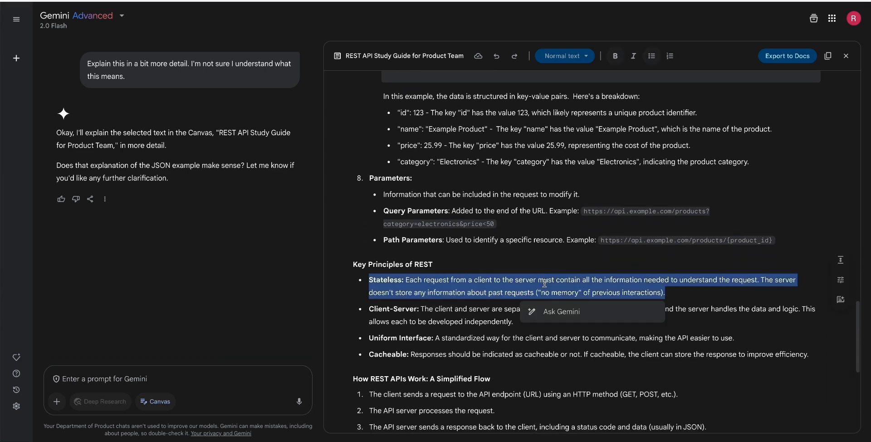
pyautogui.click(555, 312)
pyautogui.write('Wh')
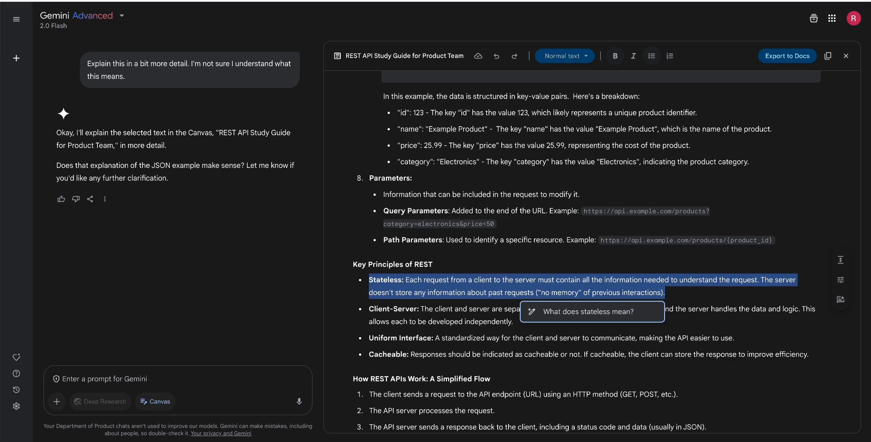
pyautogui.press('Return')
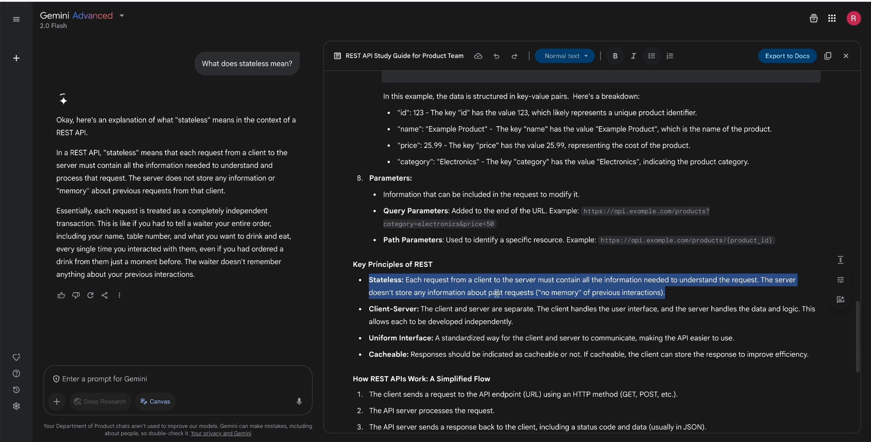
pyautogui.scroll(-1, 254, 205)
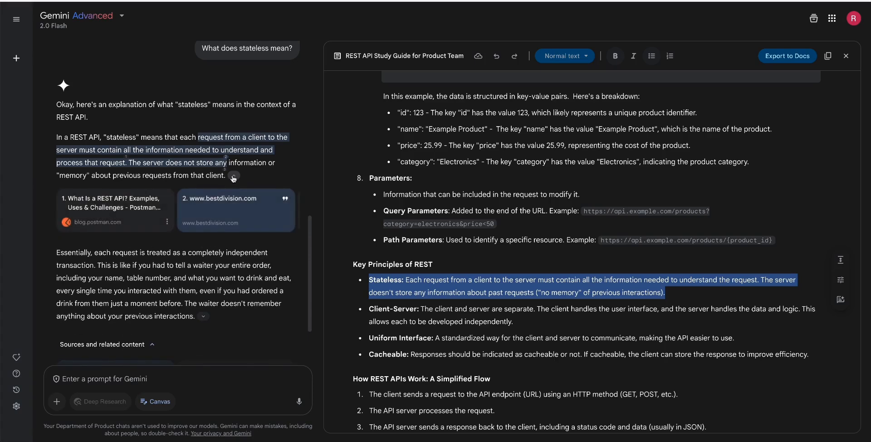
pyautogui.click(570, 293)
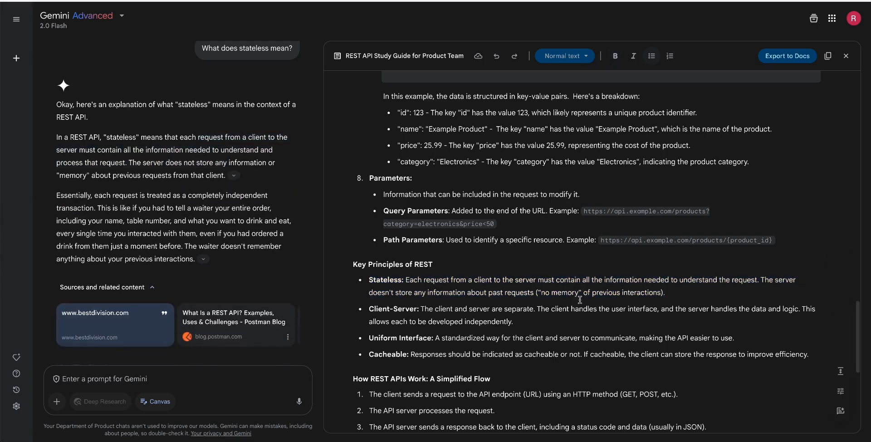
# - Prompt Gemini on the "How REST APIs Work: A Simplified Flow" section: "Build a prototype in Canvas that lets me simulate how this API workflow works"
pyautogui.scroll(-3, 580, 299)
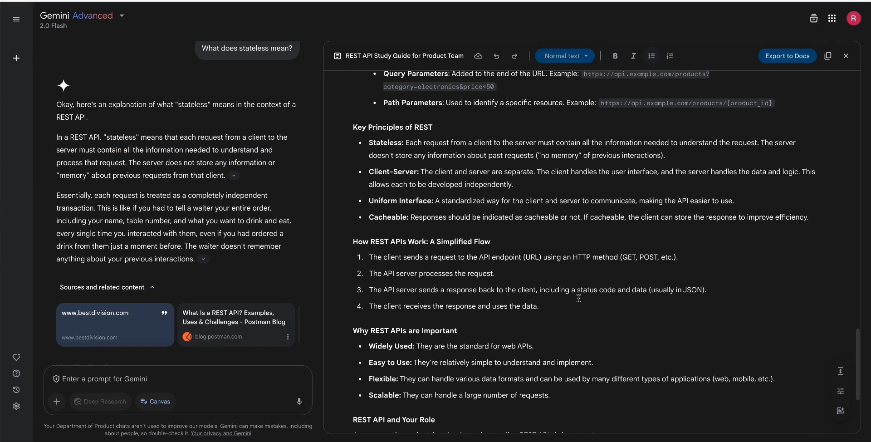
pyautogui.moveTo(588, 306); pyautogui.dragTo(353, 241)
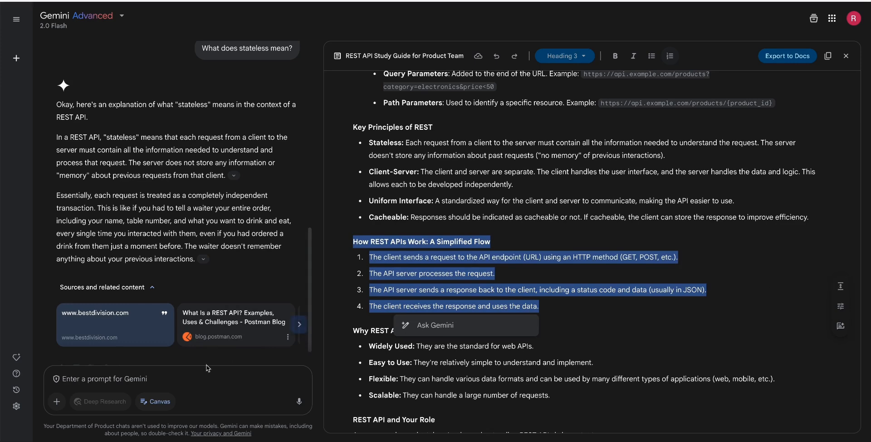
pyautogui.click(434, 326)
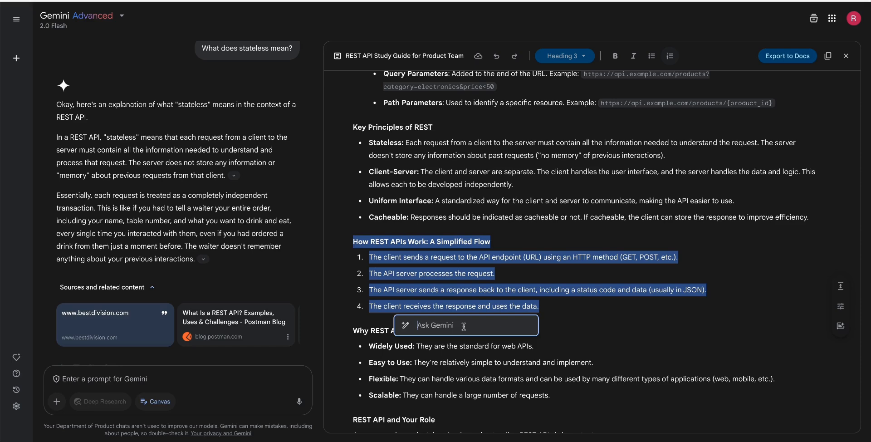
pyautogui.write('Build a prototype in Canvas t')
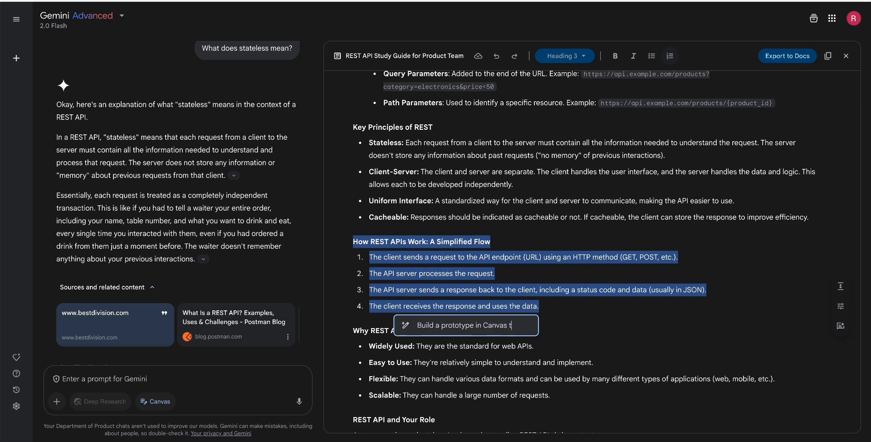
pyautogui.write('hat lets me simulate')
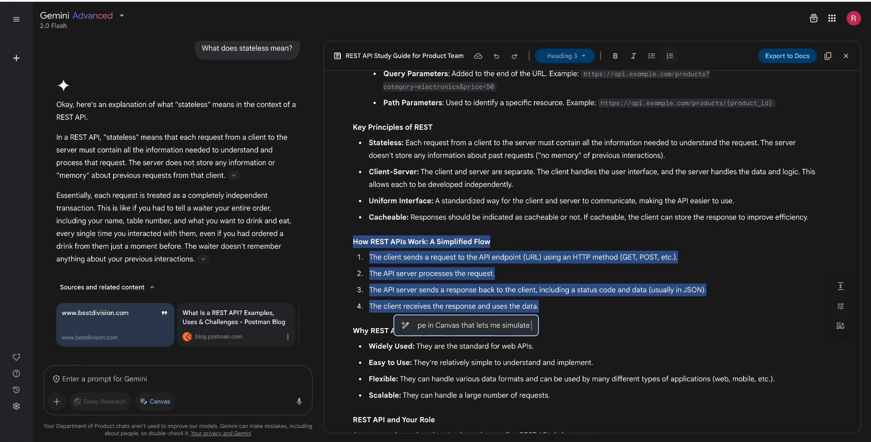
pyautogui.write(' how this API w')
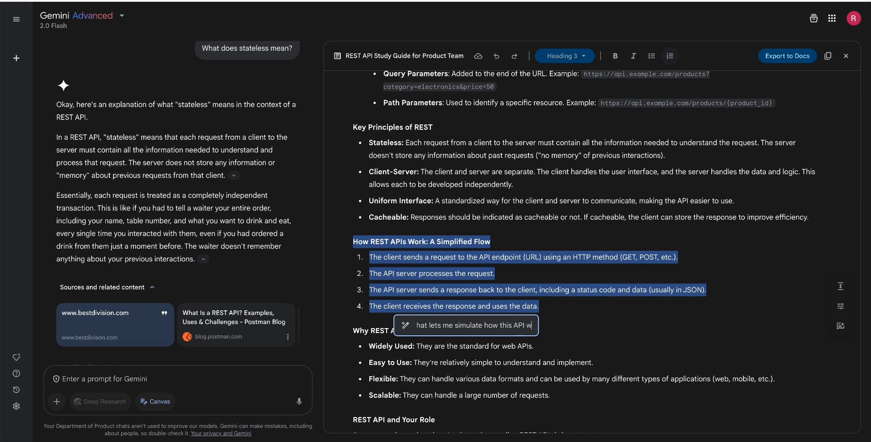
pyautogui.write('orkflow works')
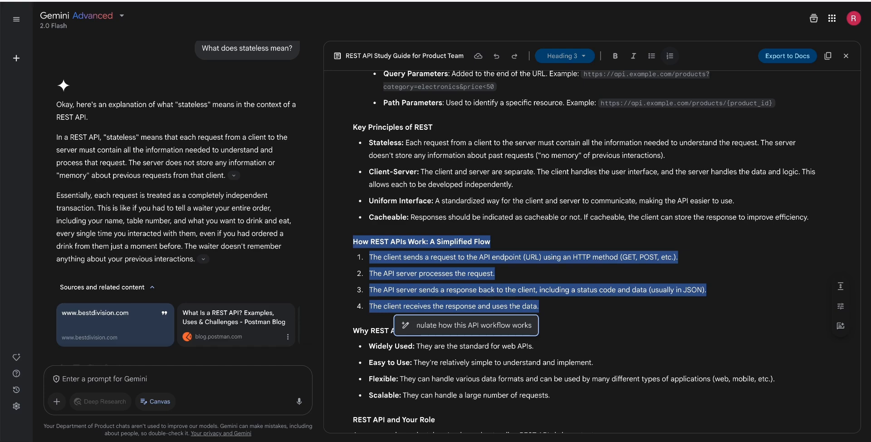
pyautogui.press('Return')
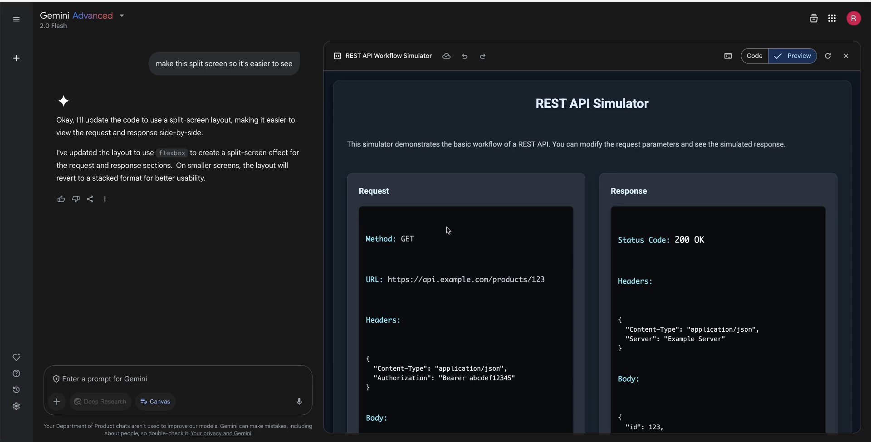
# - Set the Product ID to 256 in the REST API Simulator, simulate the request and review the response
pyautogui.moveTo(448, 230); pyautogui.dragTo(403, 319)
pyautogui.click(403, 320)
pyautogui.scroll(-6, 454, 324)
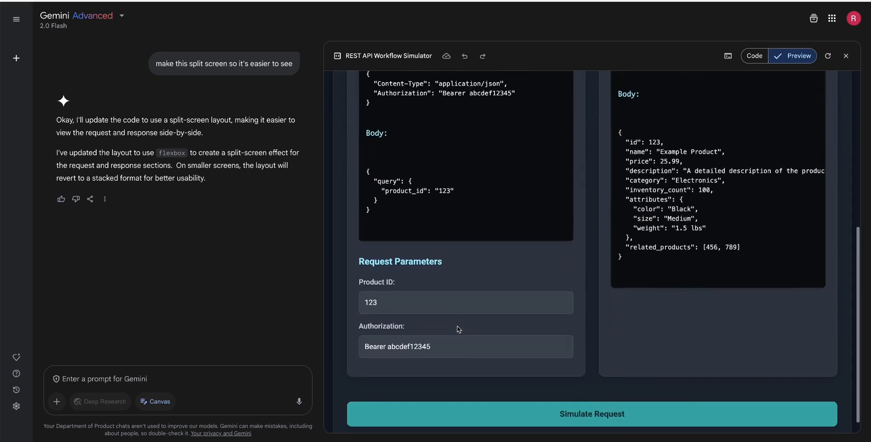
pyautogui.scroll(-1, 459, 330)
pyautogui.click(401, 289)
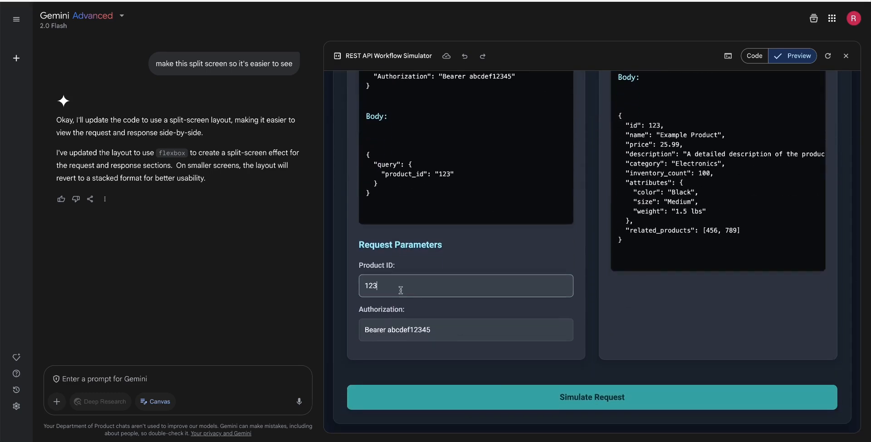
pyautogui.press('BackSpace')
pyautogui.press('BackSpace')
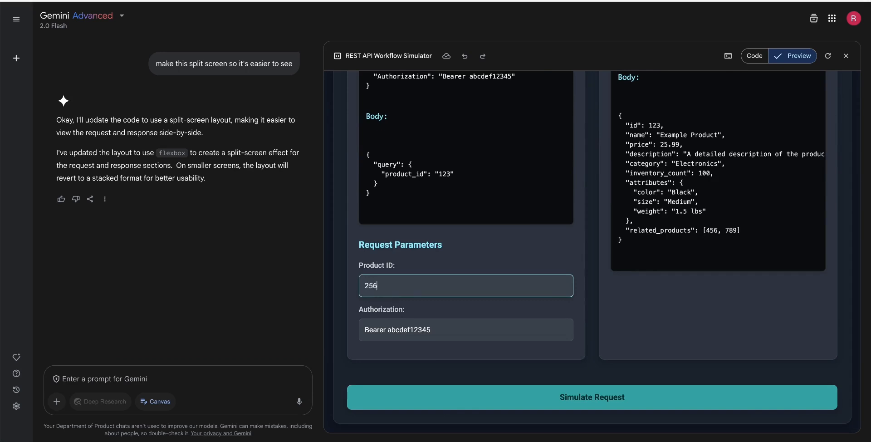
pyautogui.click(431, 402)
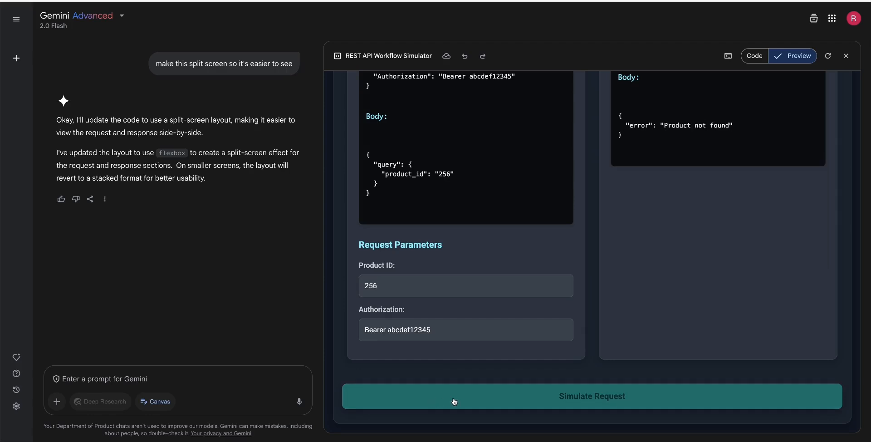
pyautogui.scroll(5, 454, 401)
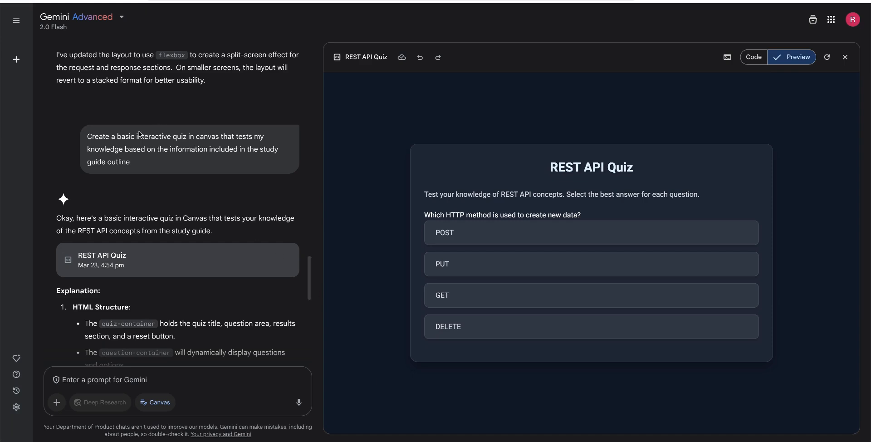
# - Review the quiz prompt, then answer the first four REST API Quiz questions with POST, PUT, JSON and Endpoint
pyautogui.moveTo(88, 139); pyautogui.dragTo(167, 165)
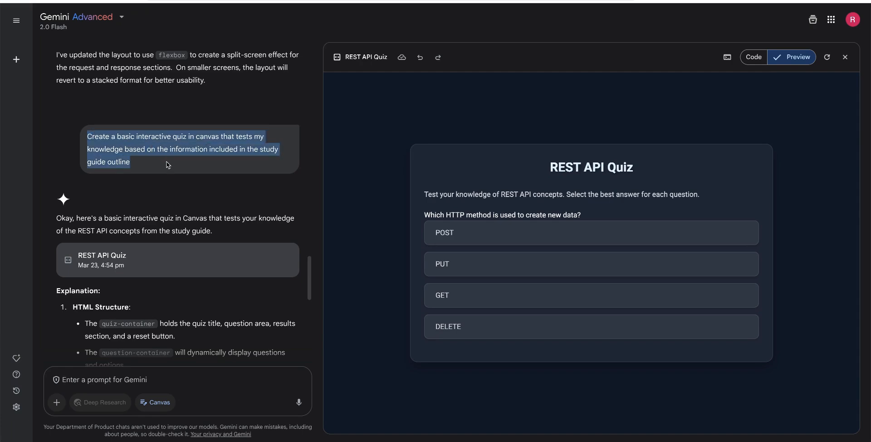
pyautogui.click(168, 165)
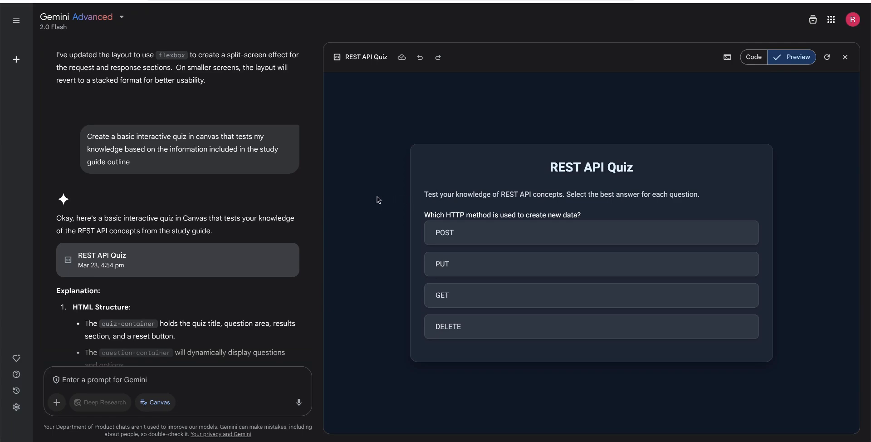
pyautogui.click(465, 239)
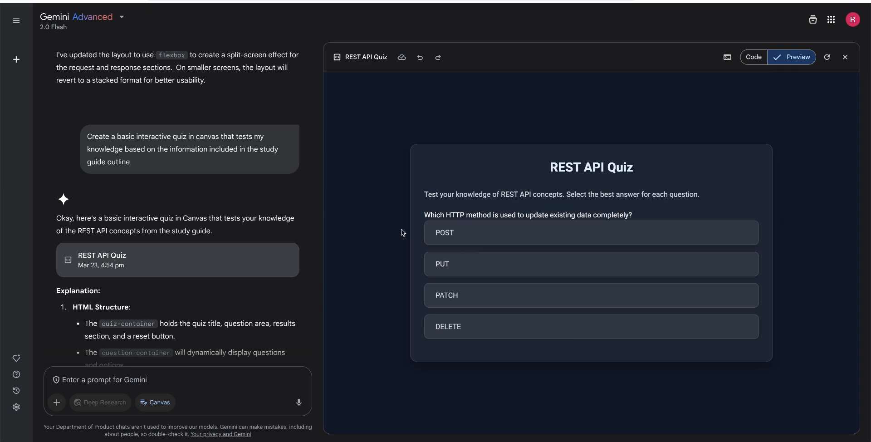
pyautogui.click(465, 261)
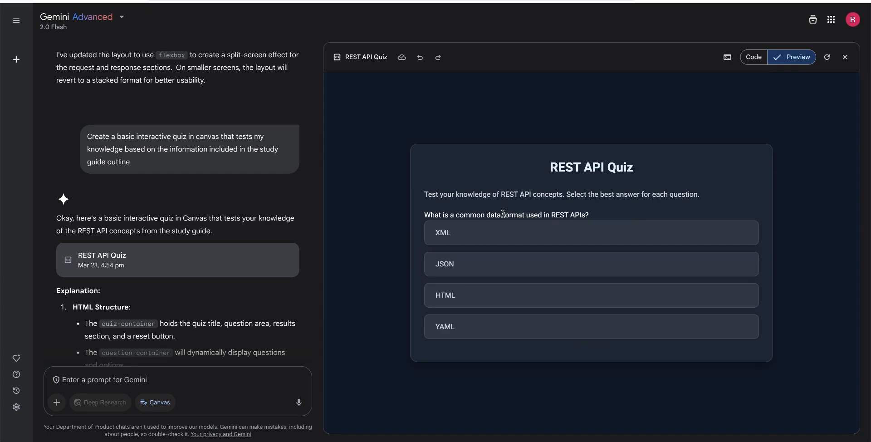
pyautogui.click(485, 268)
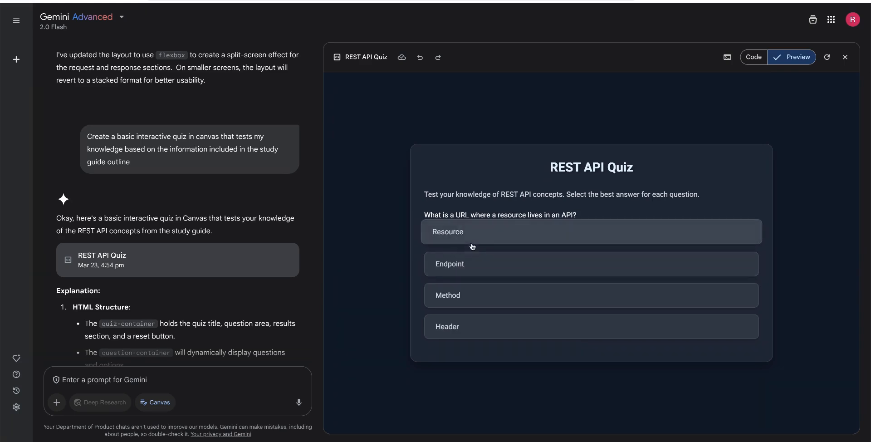
pyautogui.click(472, 263)
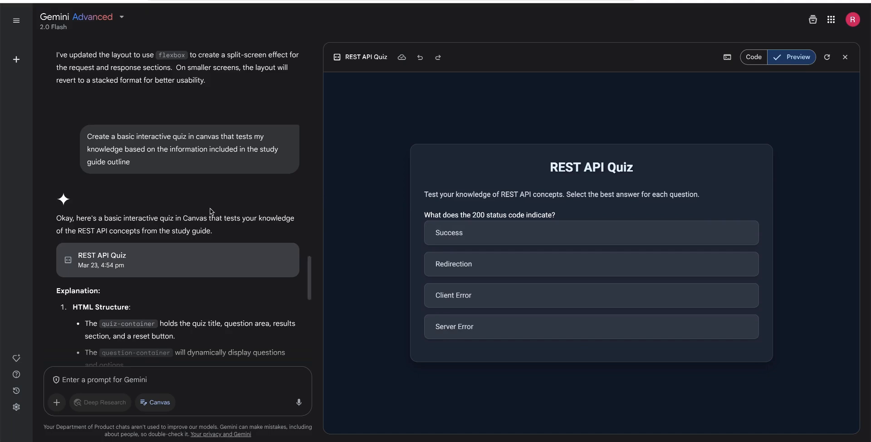
# - Reopen the REST API Study Guide for Product Team from the chat, export it to Google Docs and look through the document
pyautogui.scroll(10, 277, 225)
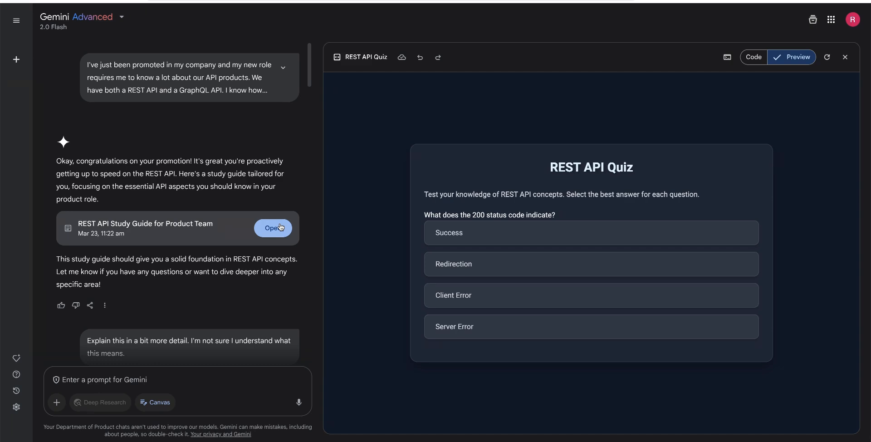
pyautogui.click(281, 227)
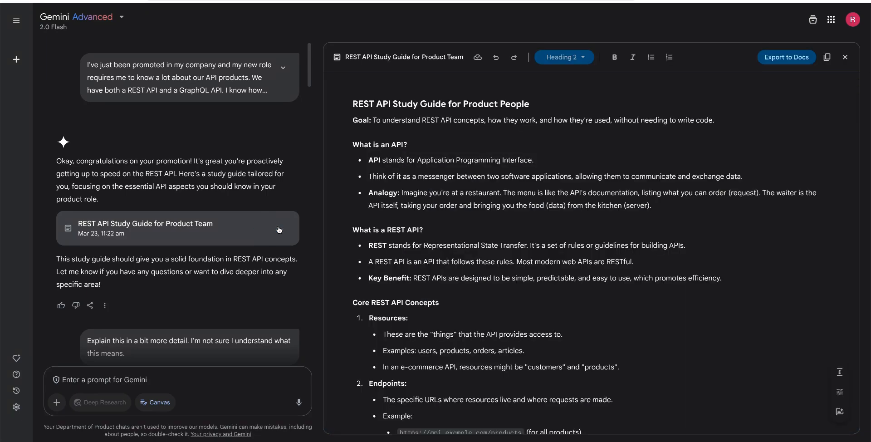
pyautogui.click(765, 57)
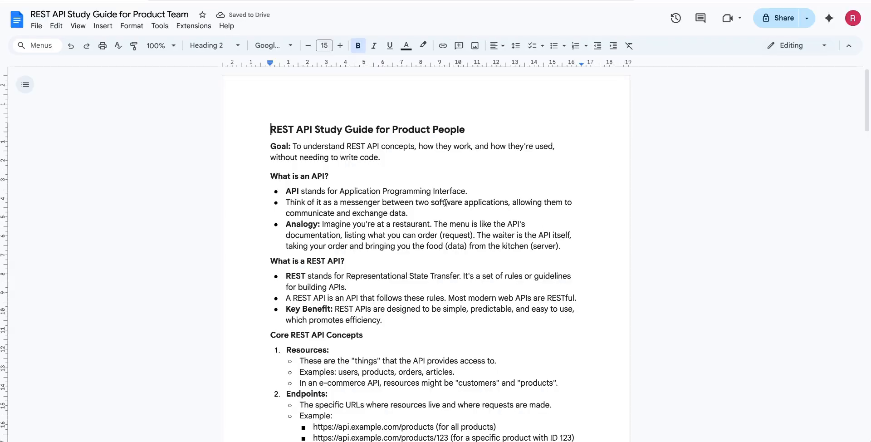
pyautogui.scroll(-8, 408, 182)
pyautogui.scroll(-12, 408, 181)
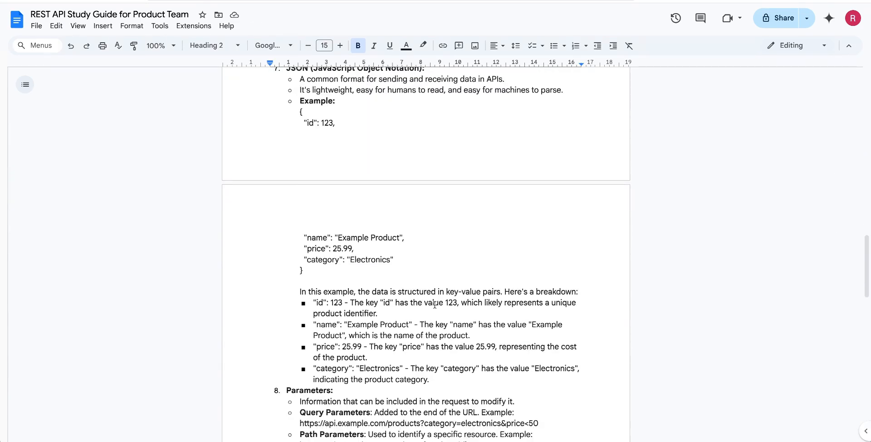
pyautogui.scroll(3, 434, 304)
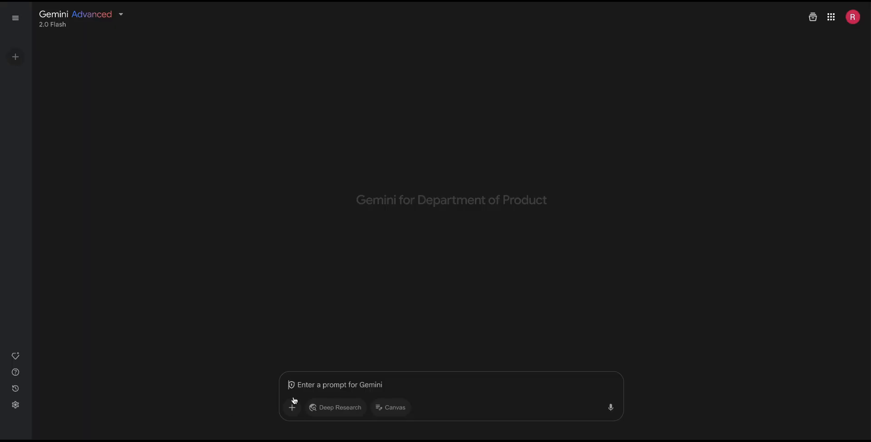
# - In a new Gemini chat, search Drive for "rest" and attach the REST API Study Guide document to the prompt
pyautogui.click(293, 407)
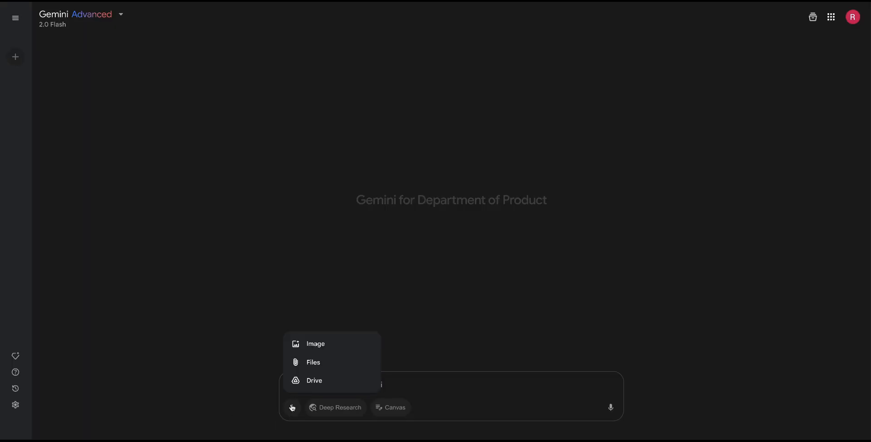
pyautogui.click(317, 382)
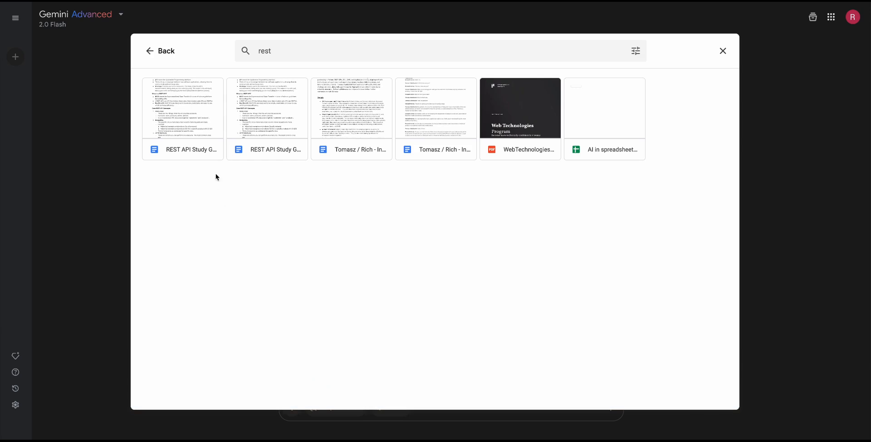
pyautogui.click(187, 125)
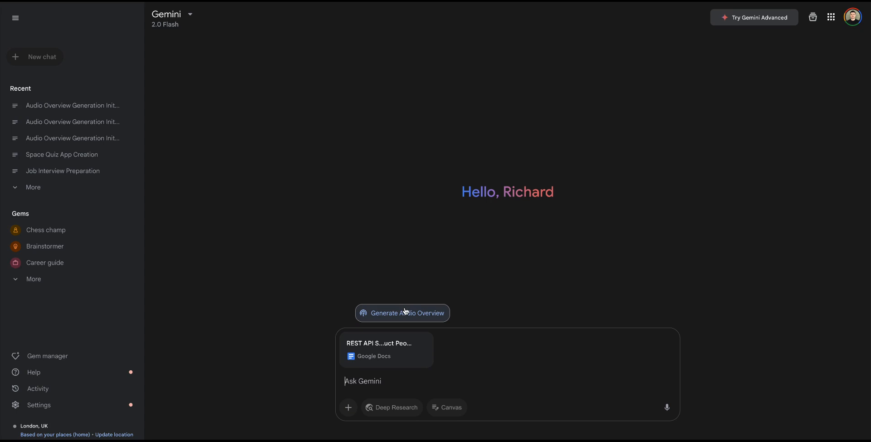
# - Collapse the side menu and generate an Audio Overview from the attached REST API study guide
pyautogui.click(405, 313)
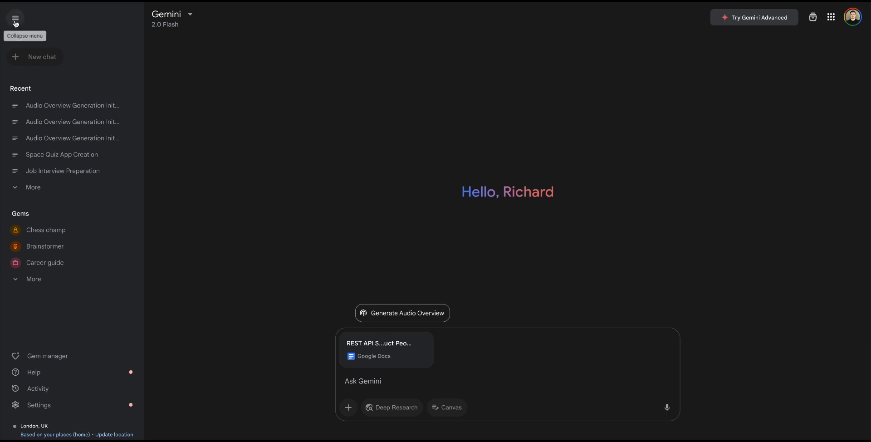
pyautogui.click(15, 18)
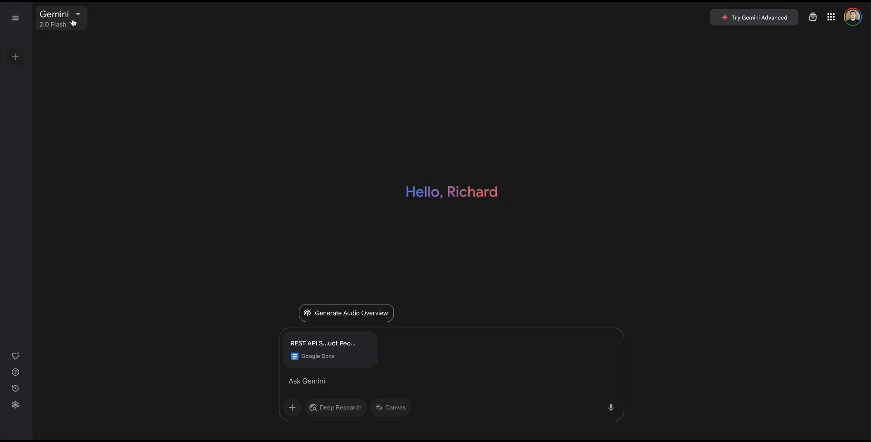
pyautogui.click(366, 316)
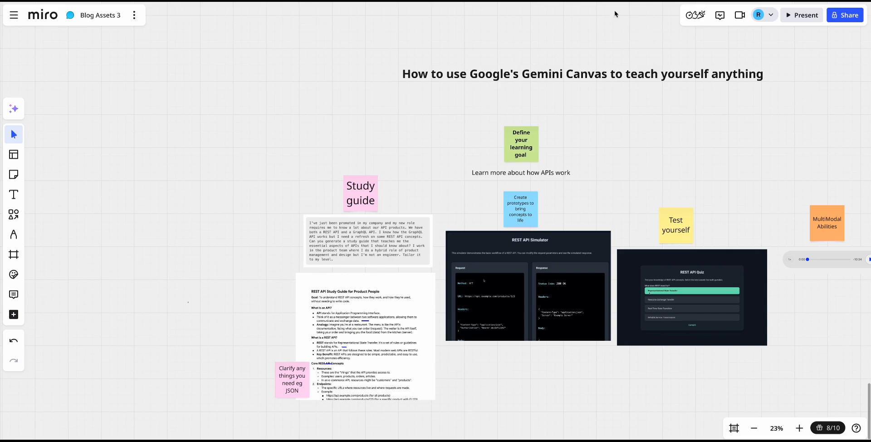
# - Switch to the Miro board and review it from the title and study guide through the prototype, quiz and MultiModal Abilities sections
pyautogui.scroll(3, 336, 82)
pyautogui.scroll(2, 336, 85)
pyautogui.hscroll(10, 336, 85)
pyautogui.scroll(3, 336, 85)
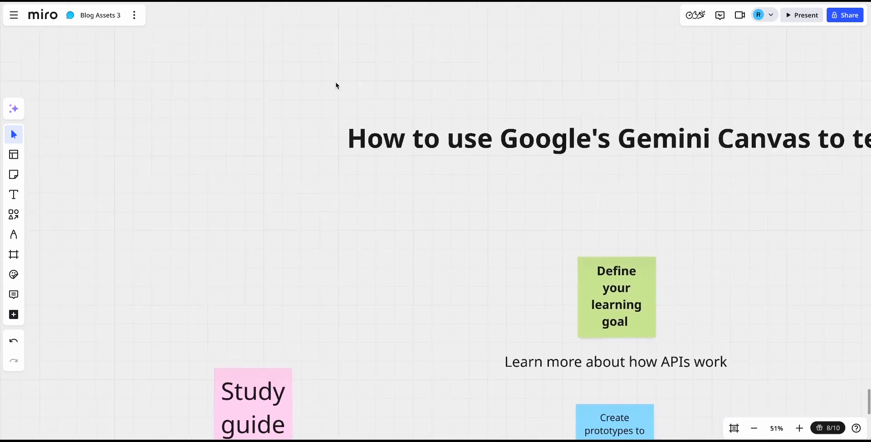
pyautogui.scroll(-1, 335, 85)
pyautogui.hscroll(-10, 336, 85)
pyautogui.scroll(-6, 336, 85)
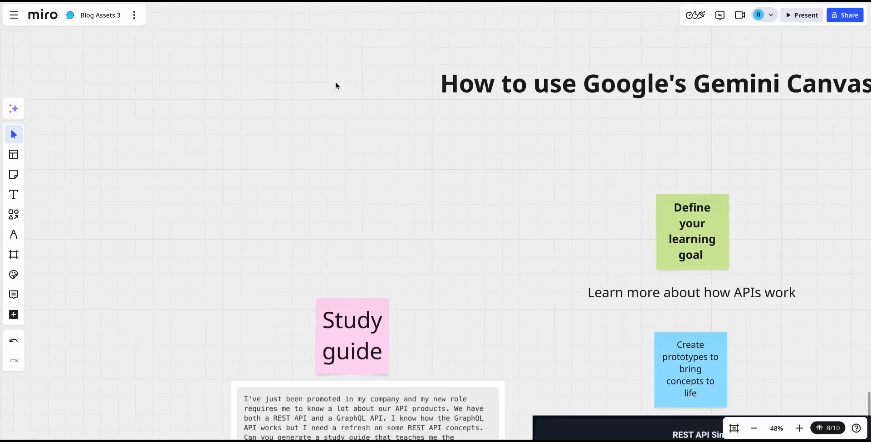
pyautogui.scroll(-3, 335, 85)
pyautogui.scroll(-2, 337, 86)
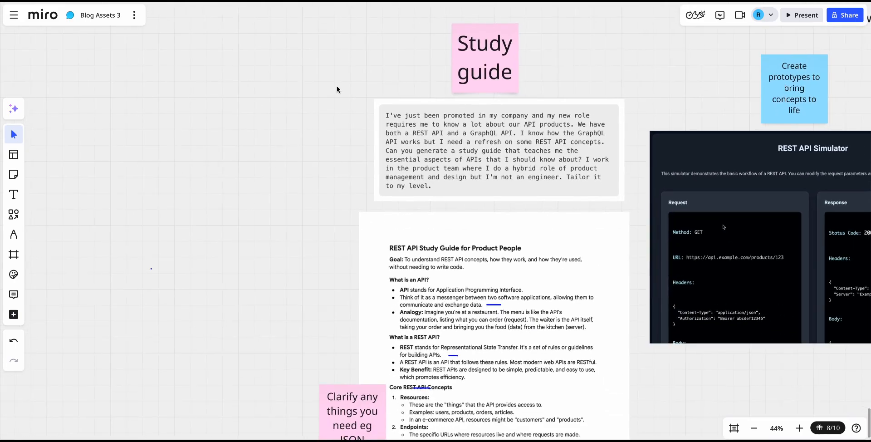
pyautogui.hscroll(1, 337, 86)
pyautogui.scroll(1, 337, 85)
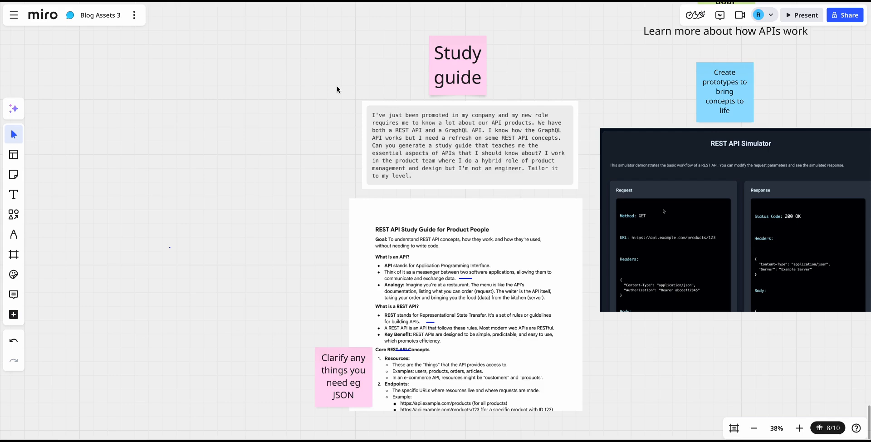
pyautogui.scroll(2, 337, 86)
pyautogui.hscroll(-1, 336, 85)
pyautogui.hscroll(5, 337, 86)
pyautogui.scroll(2, 337, 85)
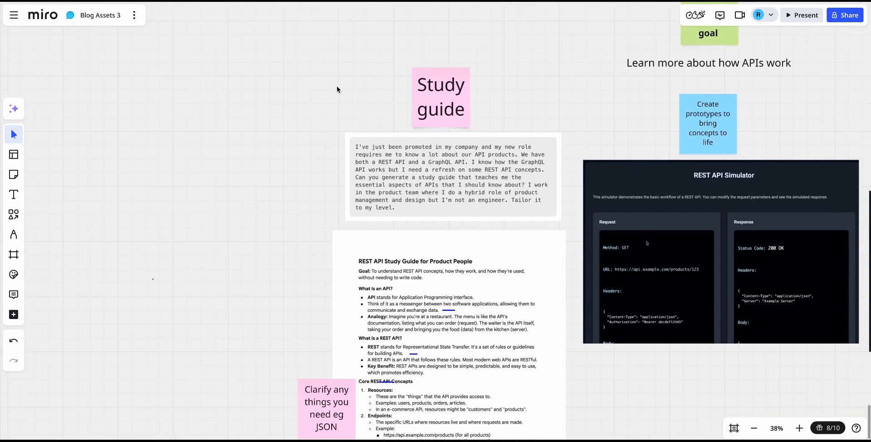
pyautogui.hscroll(4, 337, 86)
pyautogui.scroll(-1, 336, 86)
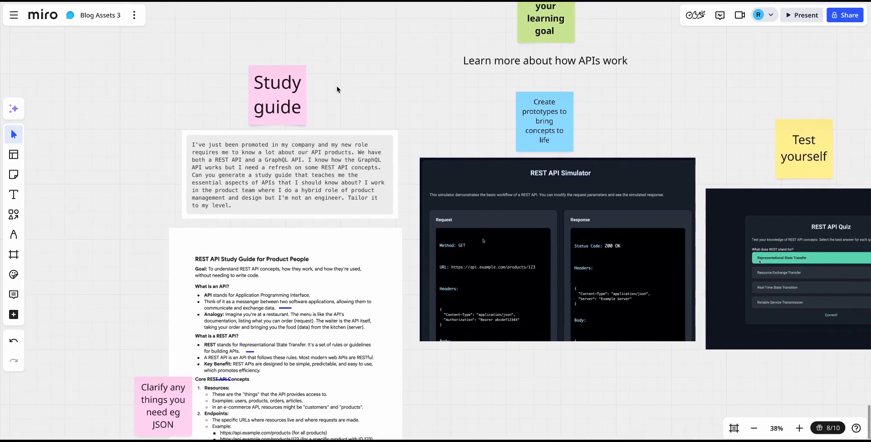
pyautogui.hscroll(10, 337, 89)
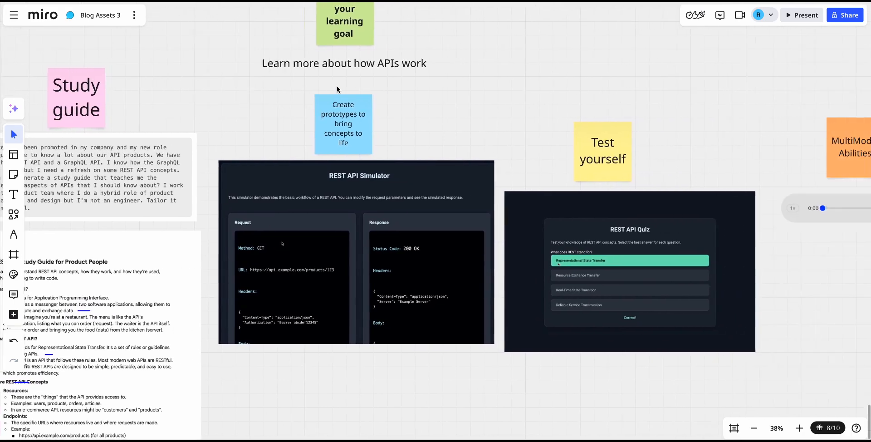
pyautogui.hscroll(4, 337, 89)
pyautogui.scroll(-1, 337, 89)
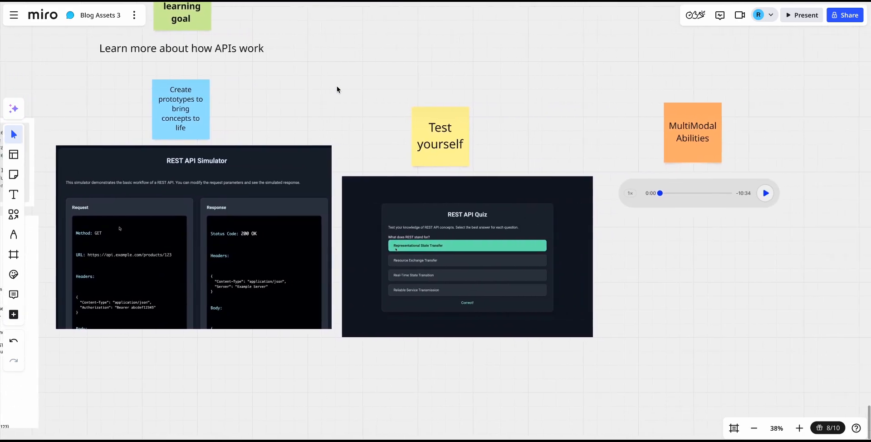